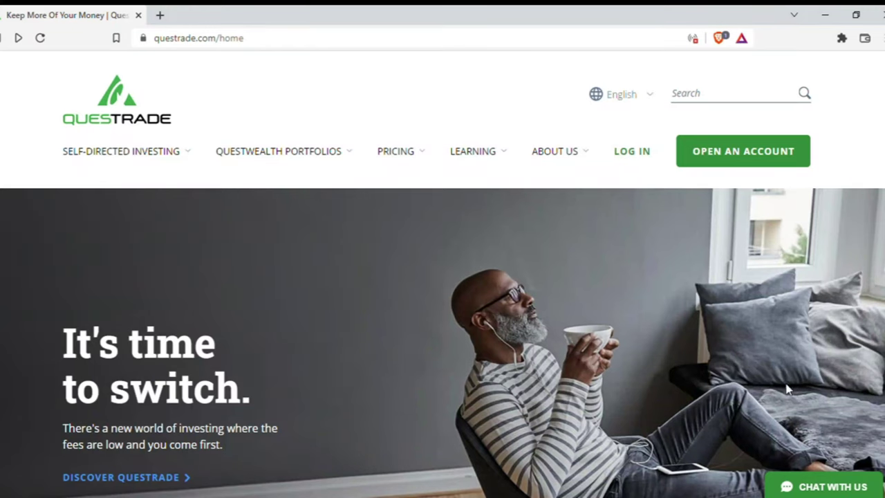
Step: Add a Corporate Margin account from the Entity account types, with 1 account to open
{"action": "left_click", "coordinate": [759, 169]}
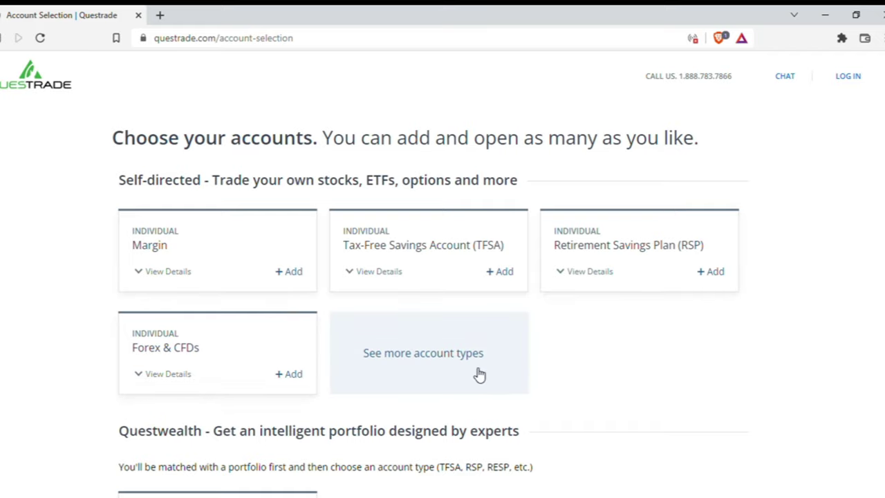
{"action": "left_click", "coordinate": [398, 365]}
{"action": "scroll", "coordinate": [311, 346], "scroll_direction": "down", "scroll_amount": 3}
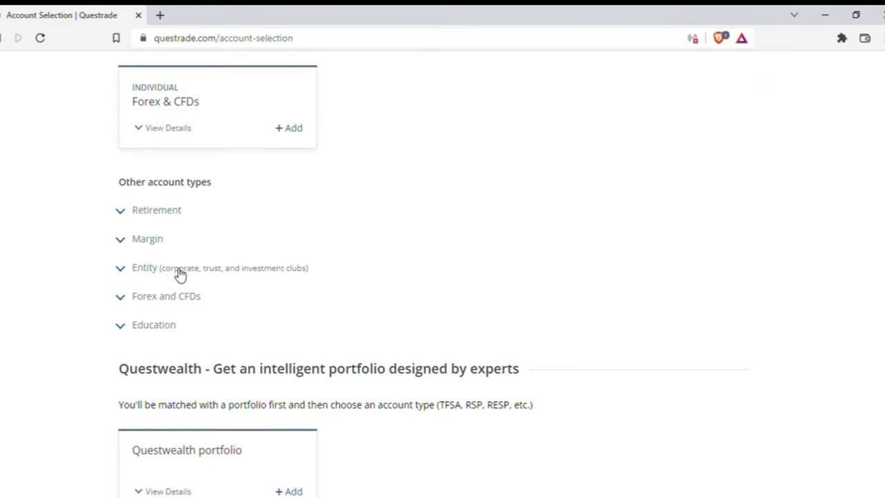
{"action": "left_click", "coordinate": [123, 271]}
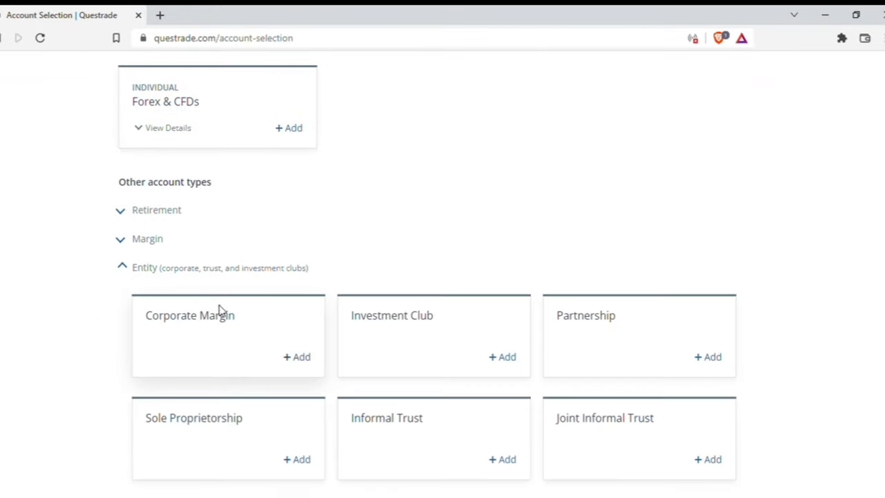
{"action": "left_click", "coordinate": [303, 358]}
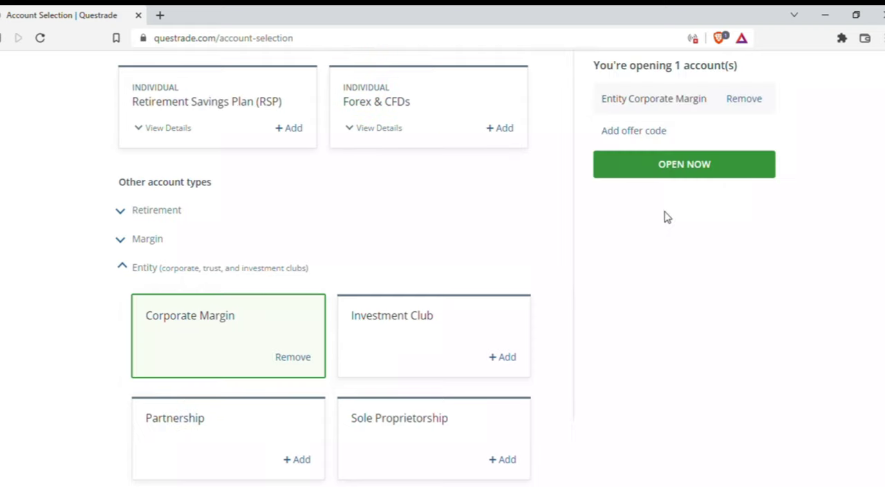
Step: Proceed with the chosen account and pick the Organization forms to reach the Corporation margin Account step
{"action": "left_click", "coordinate": [680, 168]}
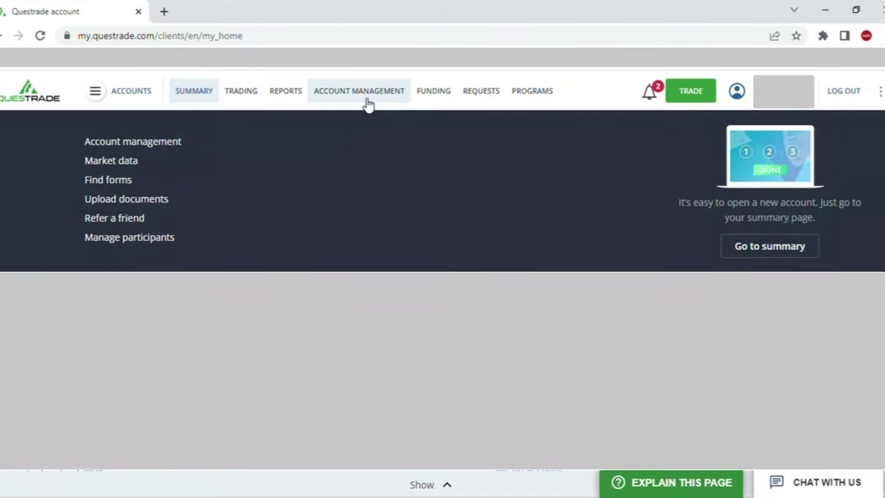
{"action": "left_click", "coordinate": [110, 181]}
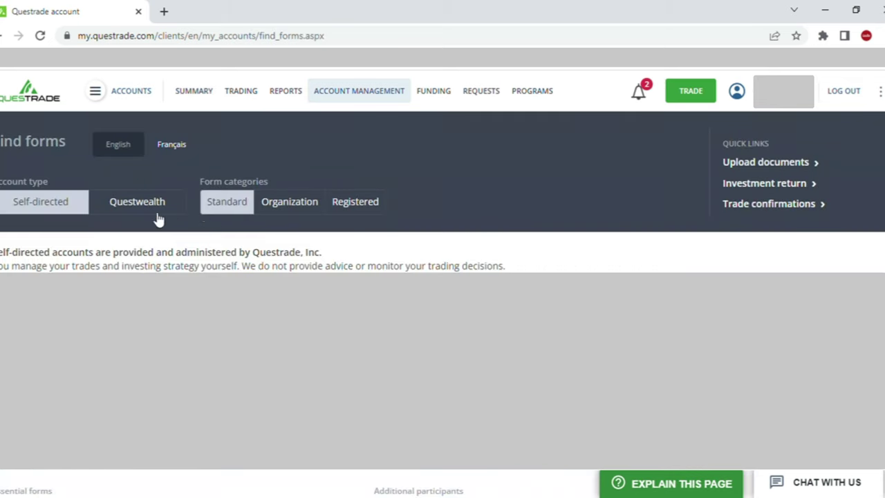
{"action": "left_click", "coordinate": [290, 202]}
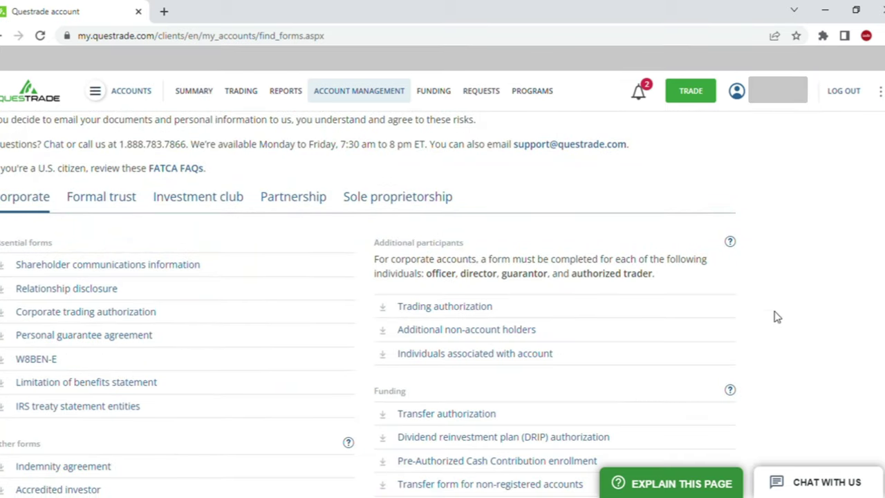
{"action": "scroll", "coordinate": [776, 316], "scroll_direction": "up", "scroll_amount": 4}
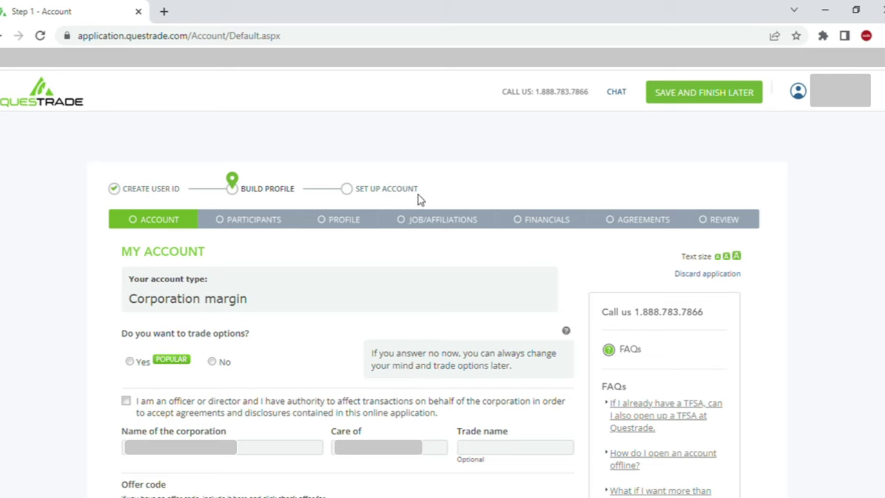
Step: Decline options trading and declare authority as an officer or director
{"action": "left_click", "coordinate": [155, 449]}
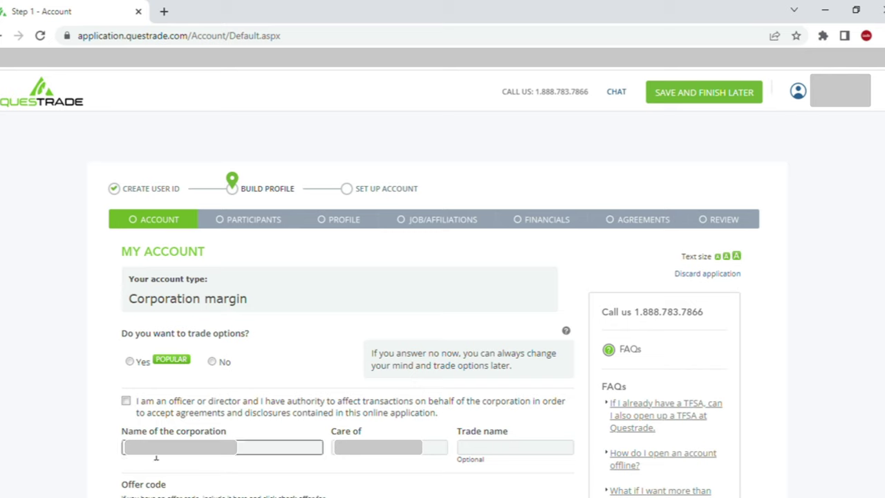
{"action": "left_click", "coordinate": [212, 362]}
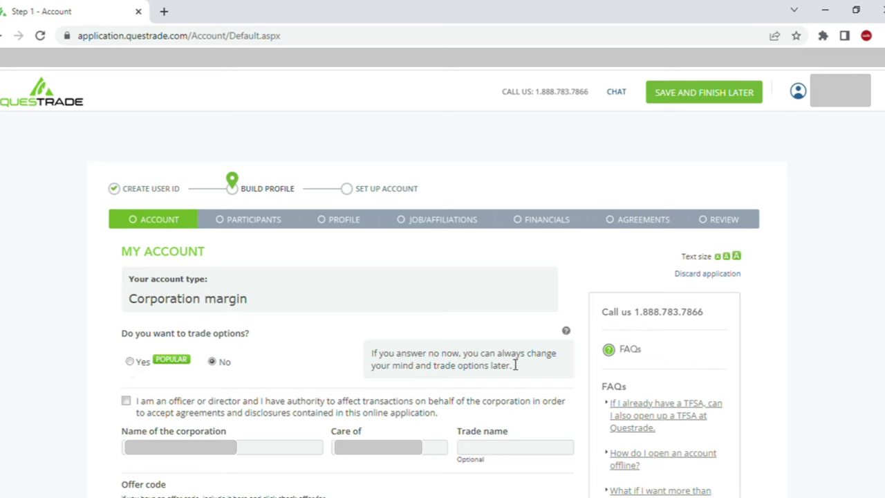
{"action": "left_click", "coordinate": [126, 402]}
Step: Fill in the corporation name and care-of fields, then save the Account step
{"action": "left_click", "coordinate": [166, 455]}
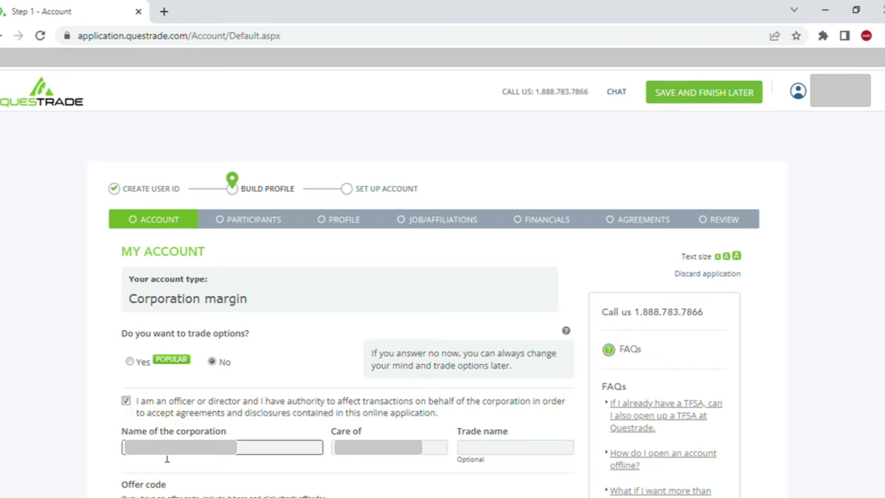
{"action": "left_click", "coordinate": [349, 451]}
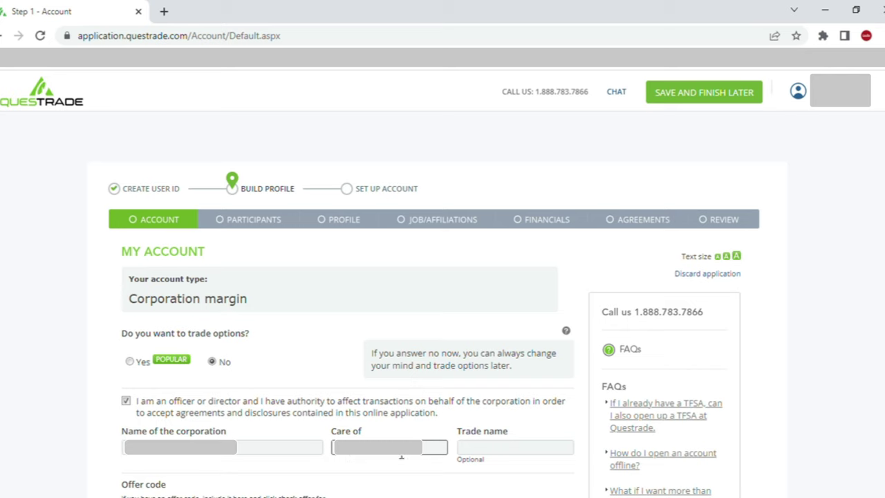
{"action": "left_click", "coordinate": [222, 453]}
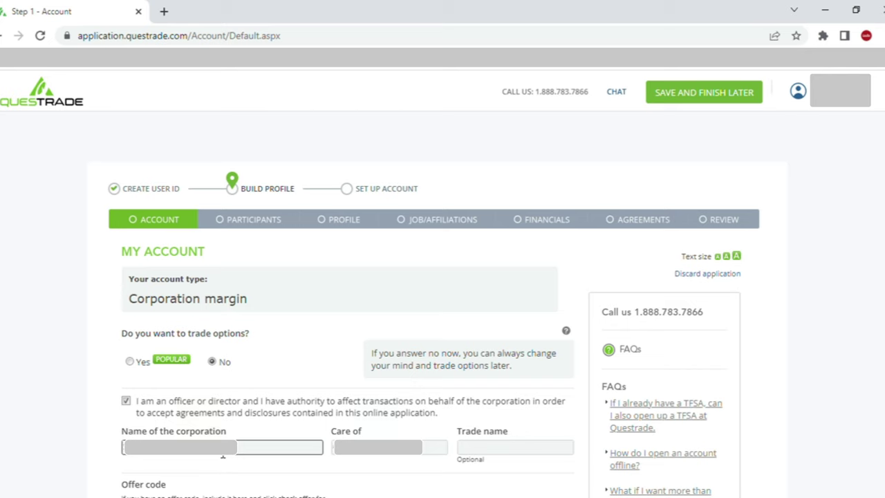
{"action": "left_click", "coordinate": [88, 445]}
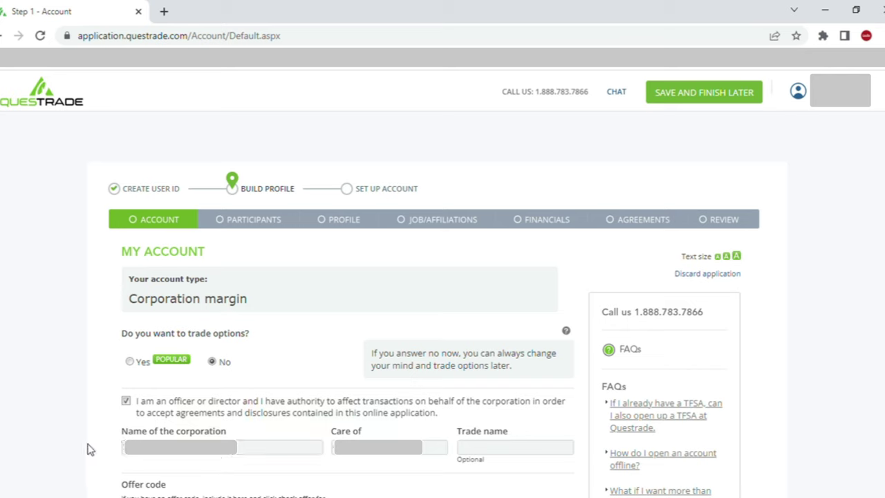
{"action": "scroll", "coordinate": [532, 225], "scroll_direction": "down", "scroll_amount": 5}
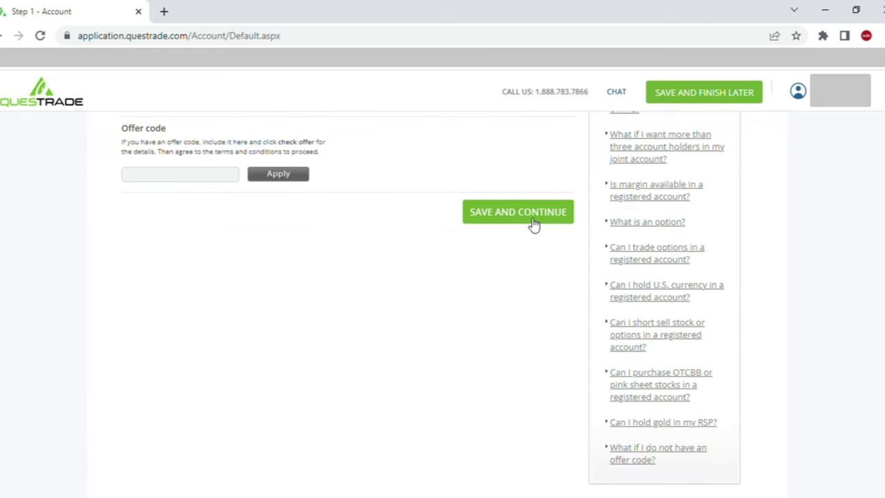
{"action": "left_click", "coordinate": [532, 214]}
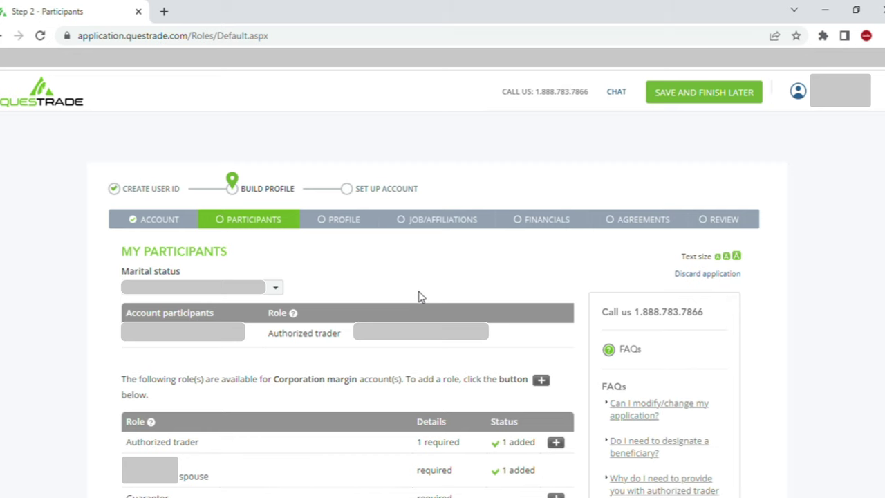
Step: Add the existing member as Guarantor, confirm the beneficial ownership statement, and save the participants
{"action": "scroll", "coordinate": [418, 291], "scroll_direction": "down", "scroll_amount": 4}
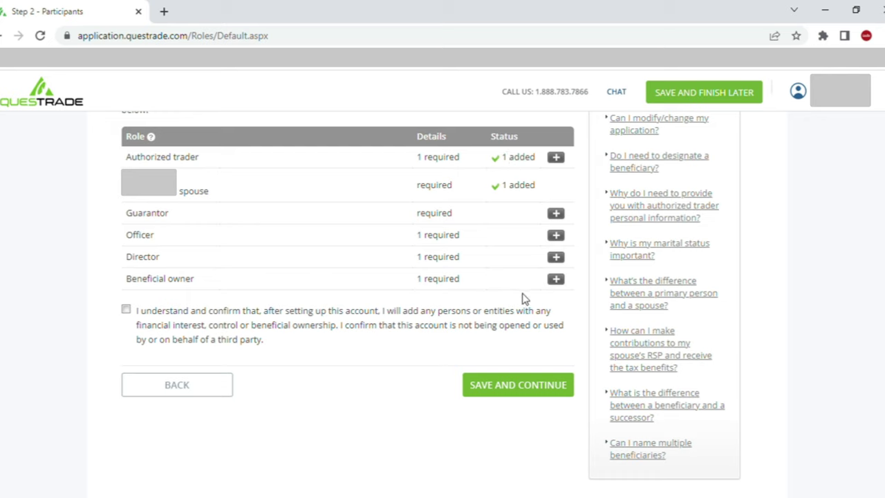
{"action": "left_click", "coordinate": [556, 214]}
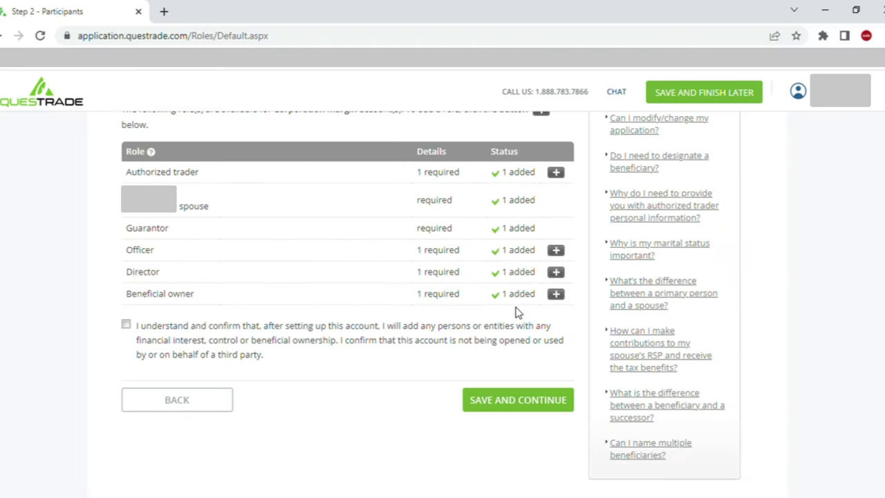
{"action": "left_click", "coordinate": [126, 325]}
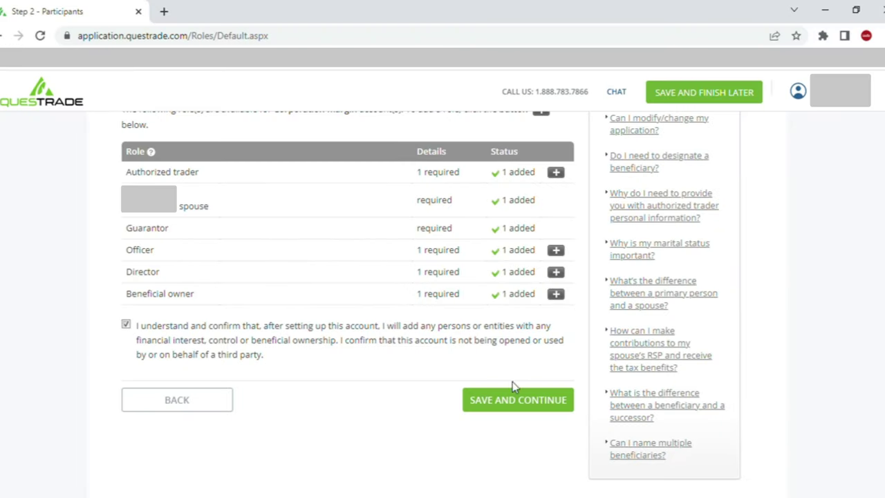
{"action": "left_click", "coordinate": [539, 413]}
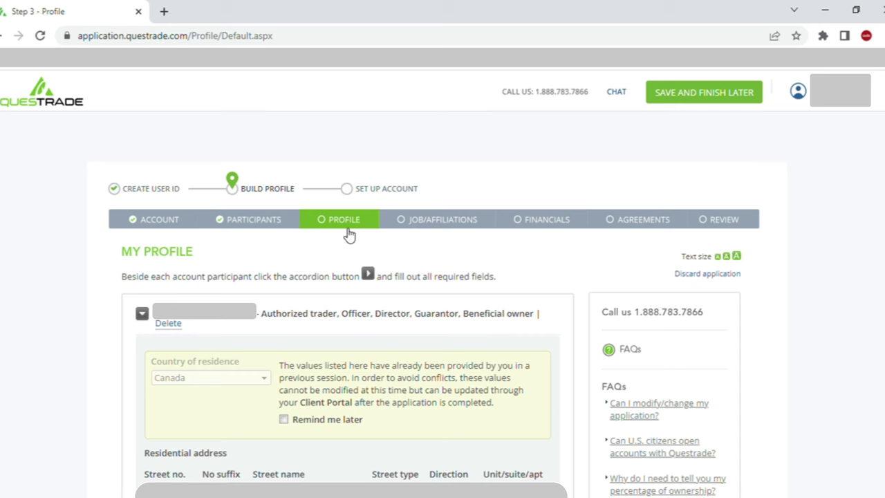
Step: Certify that the authorized trader's tax residence information is complete on the Profile form
{"action": "scroll", "coordinate": [349, 235], "scroll_direction": "down", "scroll_amount": 5}
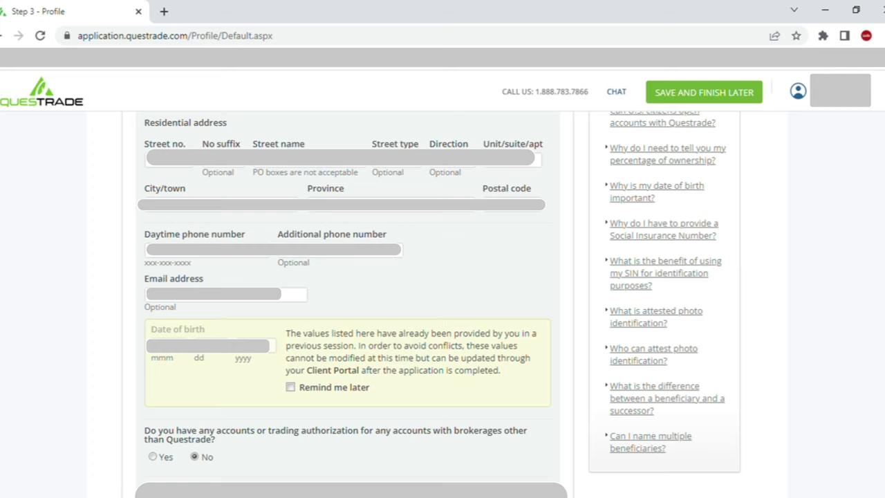
{"action": "scroll", "coordinate": [586, 219], "scroll_direction": "down", "scroll_amount": 4}
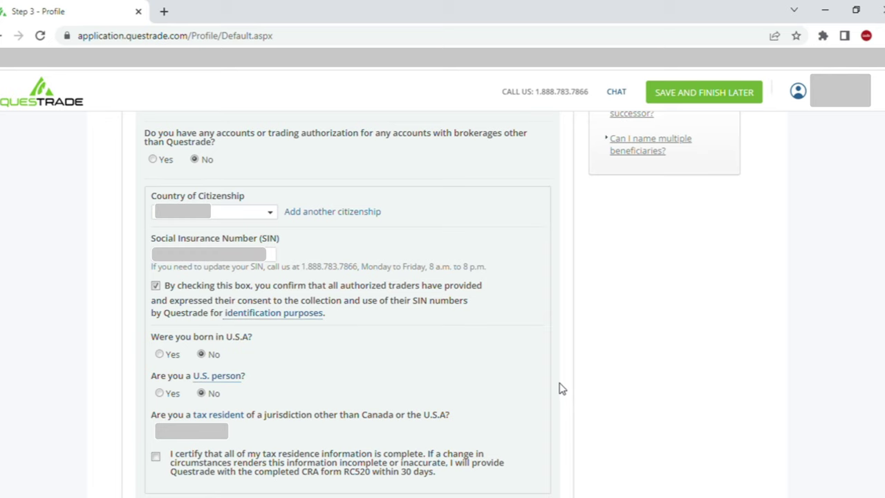
{"action": "left_click", "coordinate": [155, 457]}
{"action": "scroll", "coordinate": [772, 370], "scroll_direction": "down", "scroll_amount": 10}
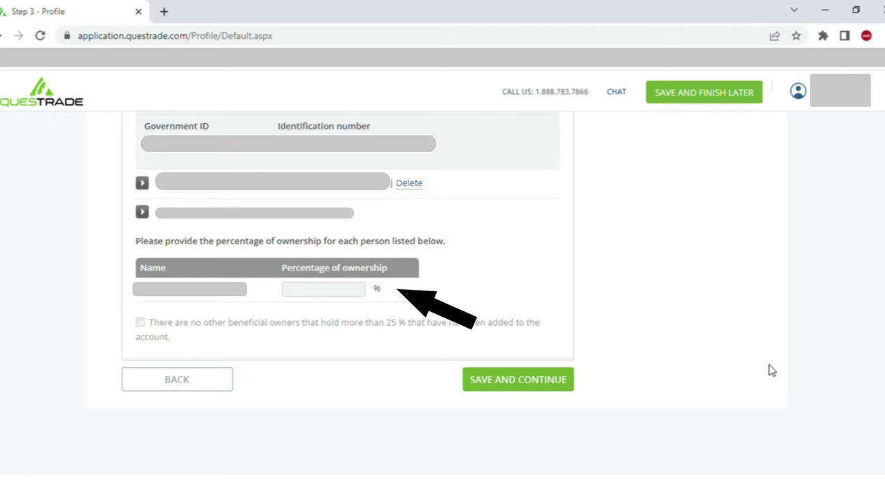
Step: Enter 100 as the percentage of ownership and save the profile once the flagged errors are fixed
{"action": "type", "text": "100"}
{"action": "left_click", "coordinate": [517, 385]}
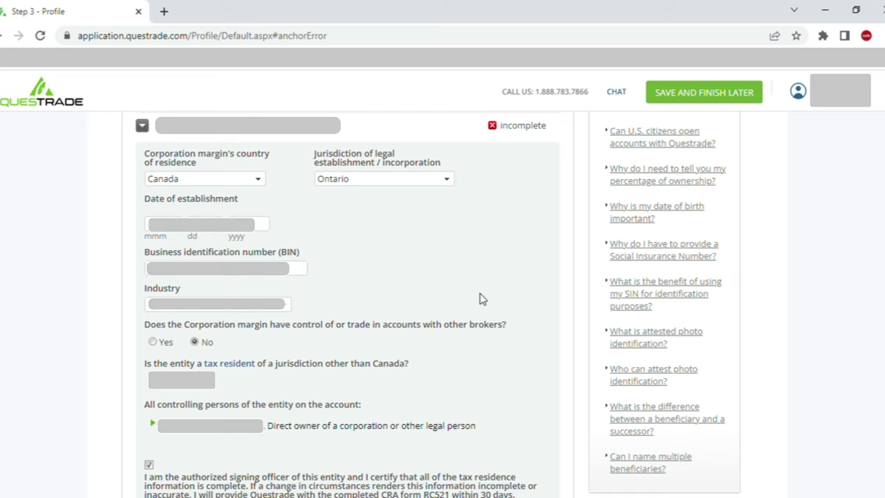
{"action": "scroll", "coordinate": [680, 340], "scroll_direction": "down", "scroll_amount": 5}
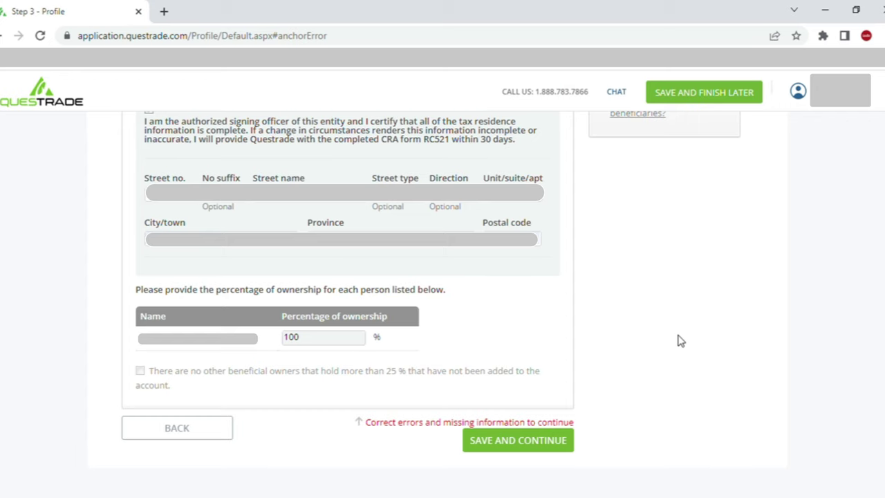
{"action": "left_click", "coordinate": [547, 446]}
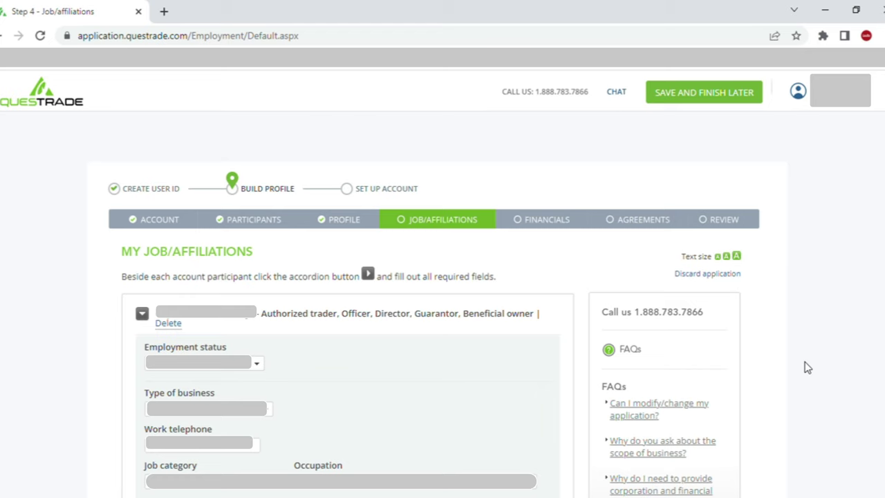
Step: Answer the corporation participant's organization questions and save the job and affiliation details
{"action": "scroll", "coordinate": [807, 368], "scroll_direction": "down", "scroll_amount": 5}
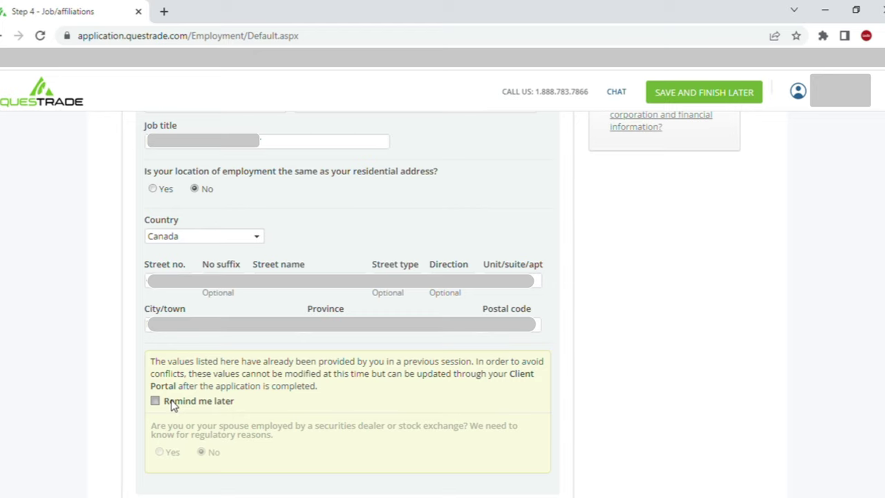
{"action": "scroll", "coordinate": [173, 404], "scroll_direction": "down", "scroll_amount": 10}
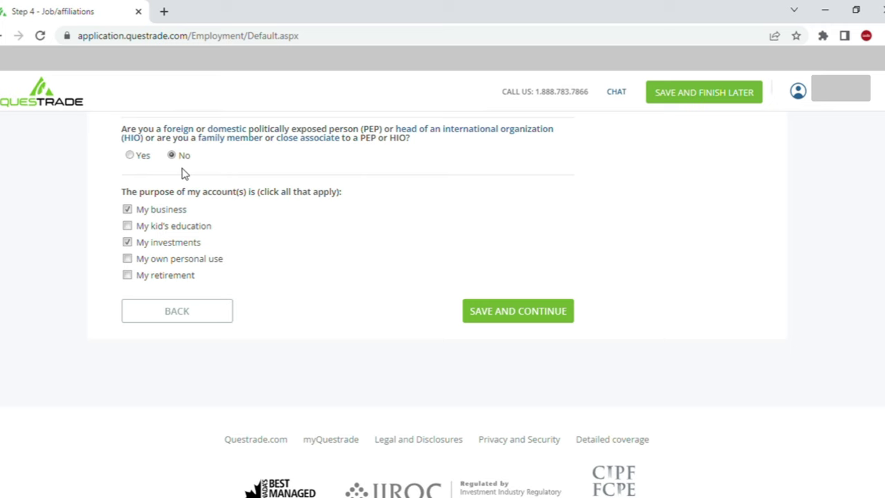
{"action": "left_click", "coordinate": [518, 311]}
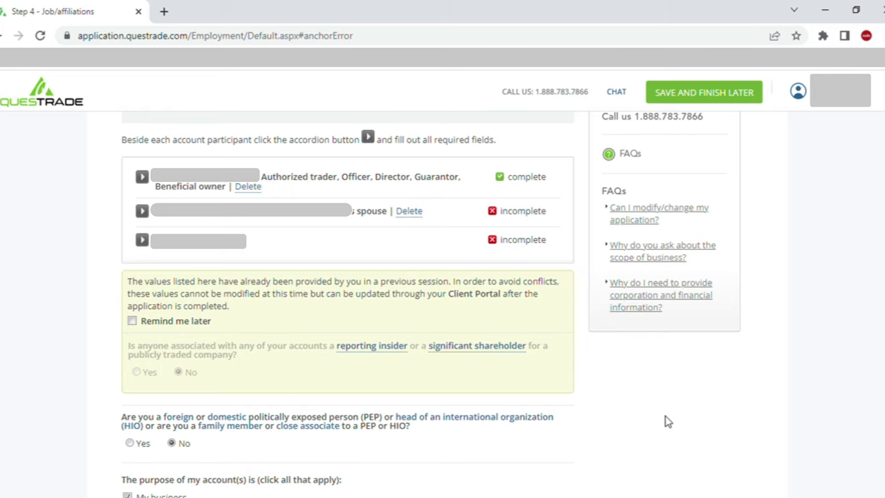
{"action": "left_click", "coordinate": [233, 252]}
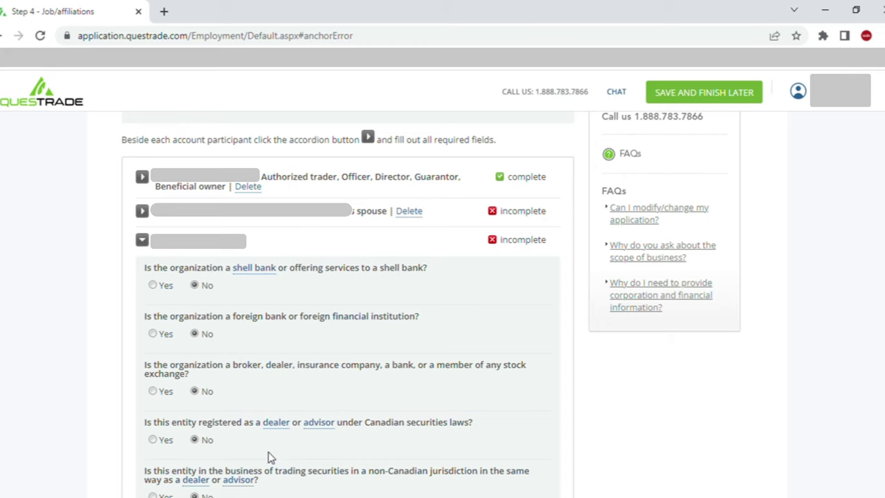
{"action": "scroll", "coordinate": [270, 457], "scroll_direction": "down", "scroll_amount": 15}
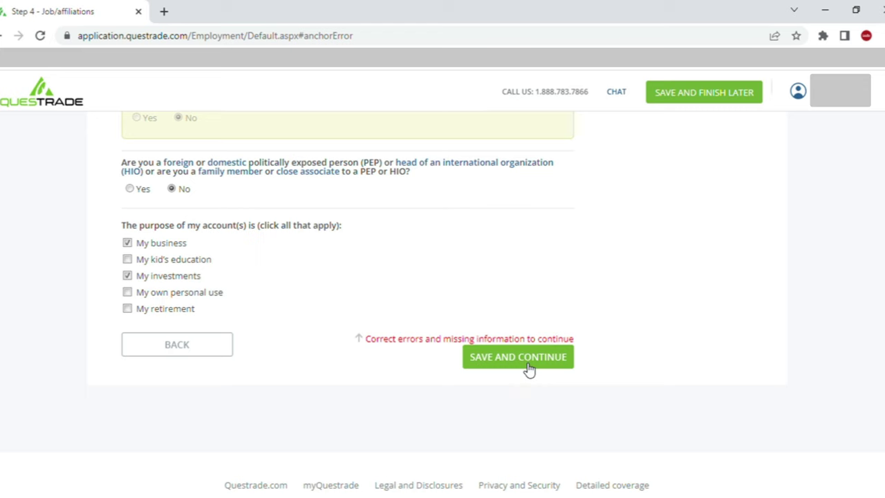
{"action": "left_click", "coordinate": [529, 370]}
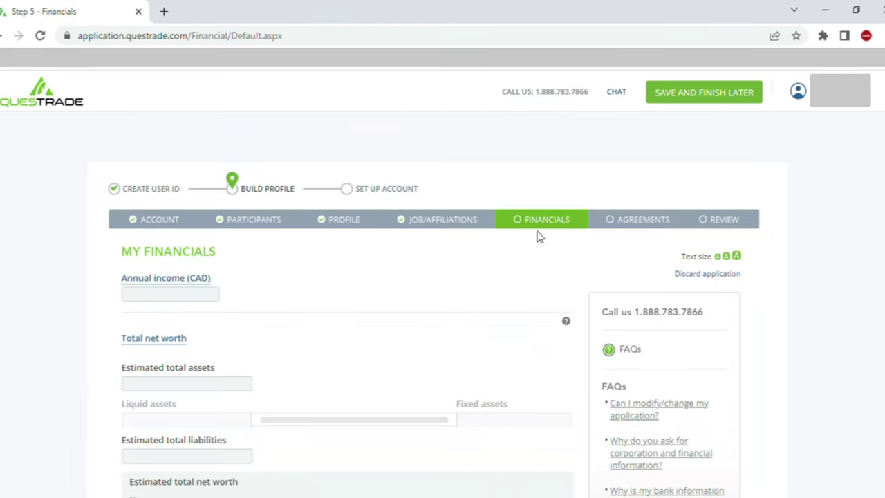
Step: Review the Financials page and save the financial details
{"action": "scroll", "coordinate": [314, 469], "scroll_direction": "down", "scroll_amount": 2}
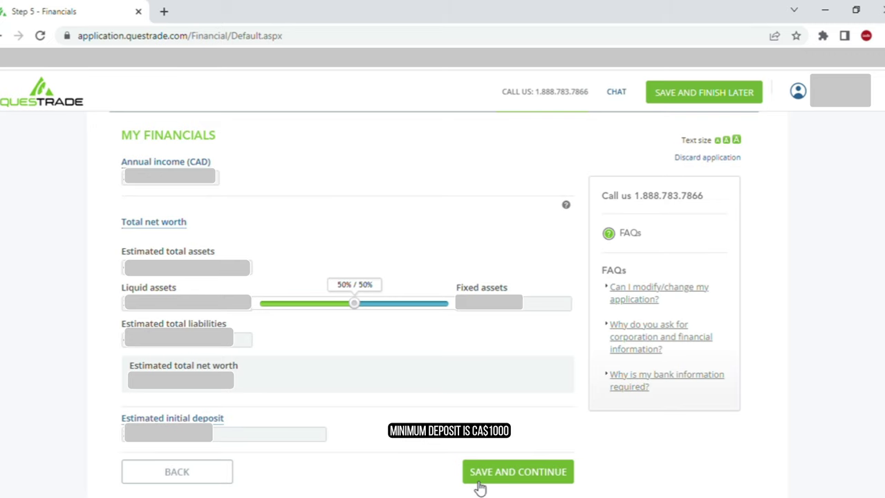
{"action": "left_click", "coordinate": [504, 475]}
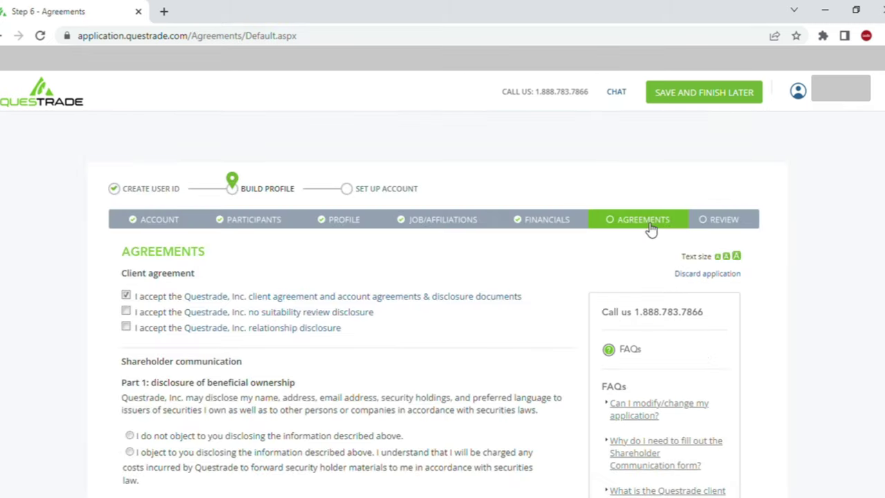
Step: Accept the no suitability review and relationship disclosures
{"action": "left_click", "coordinate": [126, 311]}
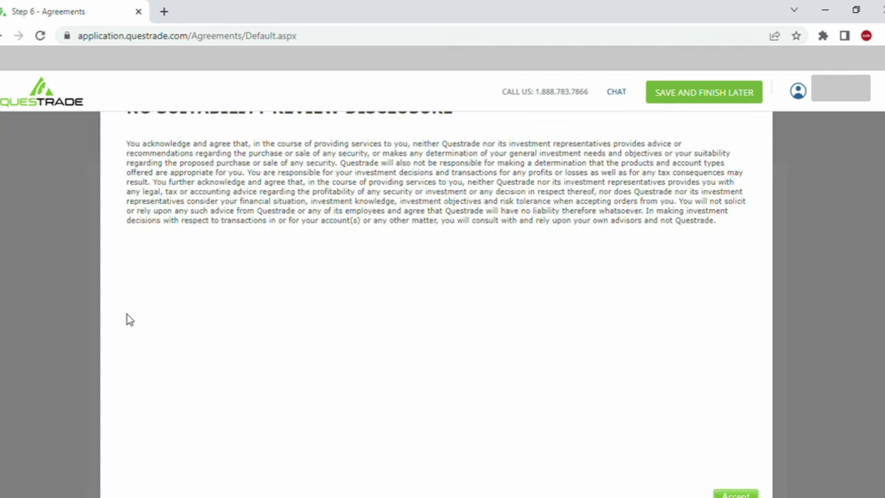
{"action": "scroll", "coordinate": [754, 266], "scroll_direction": "down", "scroll_amount": 4}
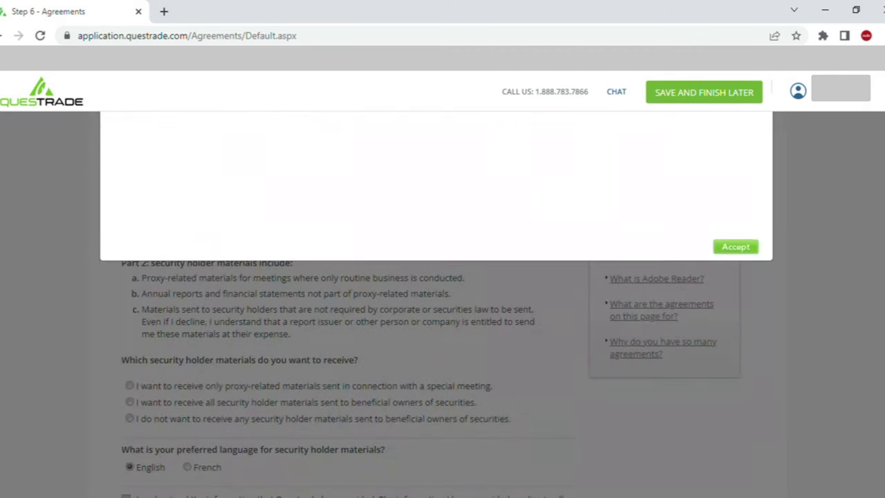
{"action": "left_click", "coordinate": [739, 249]}
{"action": "scroll", "coordinate": [744, 256], "scroll_direction": "up", "scroll_amount": 4}
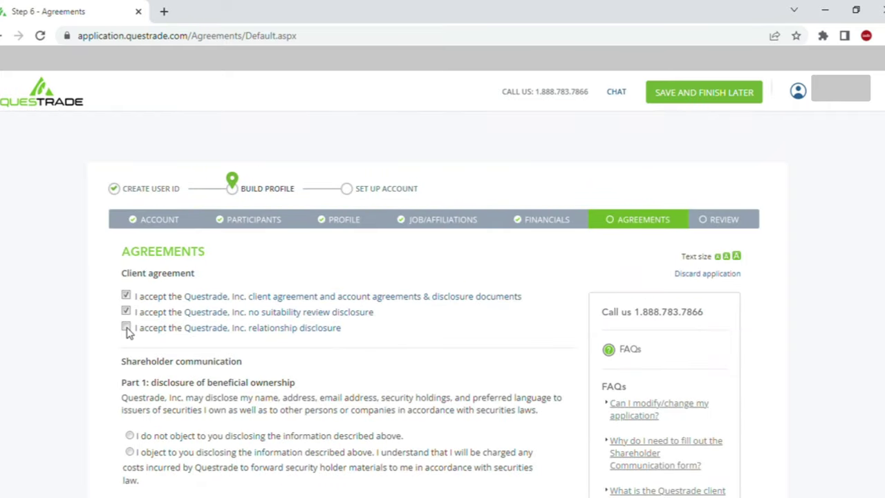
{"action": "left_click", "coordinate": [126, 328]}
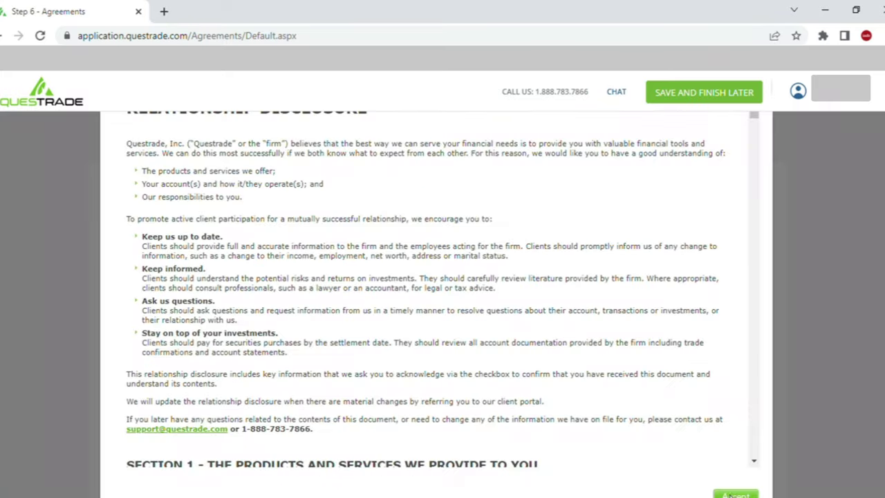
{"action": "left_click", "coordinate": [731, 494]}
{"action": "left_click", "coordinate": [322, 300]}
{"action": "key", "text": "Escape"}
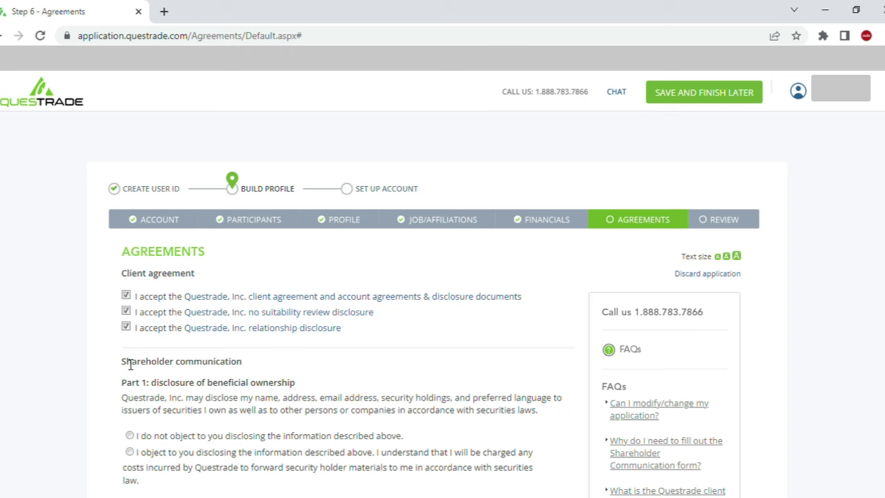
Step: Allow beneficial ownership disclosure, decline all security holder materials, acknowledge, and save the agreements
{"action": "scroll", "coordinate": [131, 208], "scroll_direction": "down", "scroll_amount": 3}
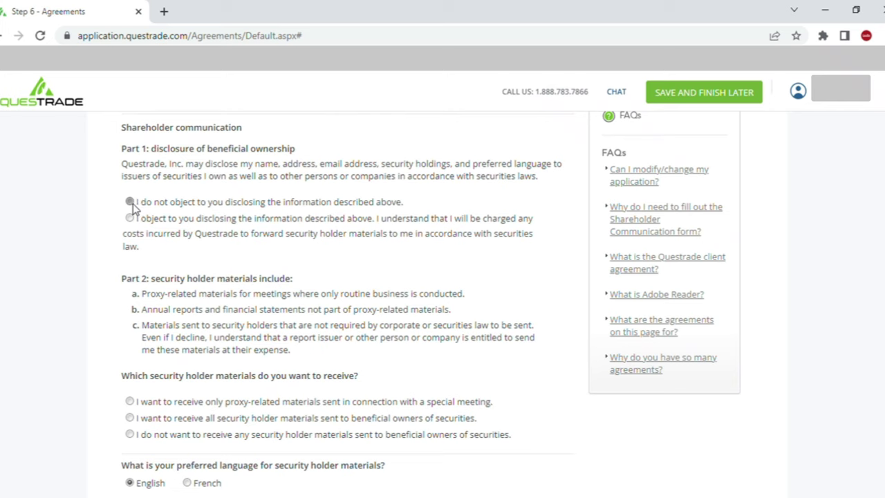
{"action": "left_click", "coordinate": [130, 202]}
{"action": "left_click", "coordinate": [192, 419]}
{"action": "left_click", "coordinate": [170, 402]}
{"action": "left_click", "coordinate": [168, 435]}
{"action": "scroll", "coordinate": [114, 119], "scroll_direction": "down", "scroll_amount": 6}
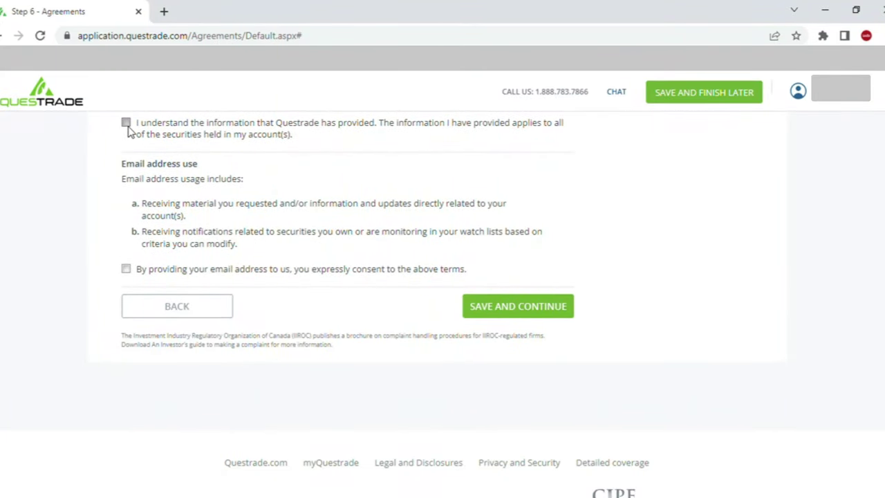
{"action": "left_click", "coordinate": [127, 130]}
{"action": "left_click", "coordinate": [551, 314]}
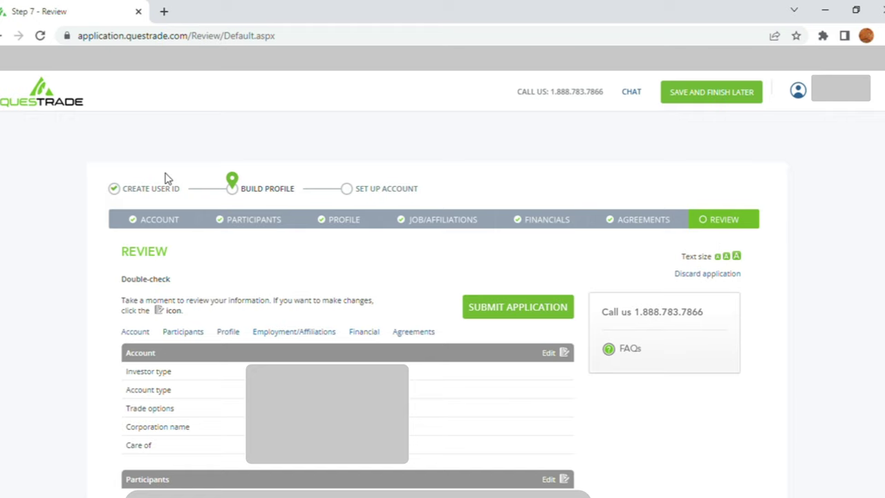
Step: Submit the completed Corporation margin application from the Review page
{"action": "left_click", "coordinate": [518, 307]}
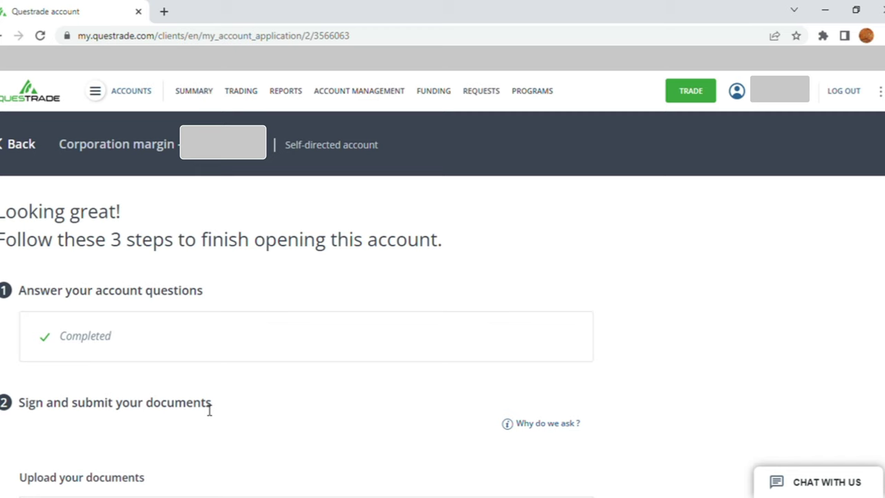
Step: Scroll down to the forms list to reach the 21-page completed document package PDF
{"action": "scroll", "coordinate": [209, 410], "scroll_direction": "down", "scroll_amount": 4}
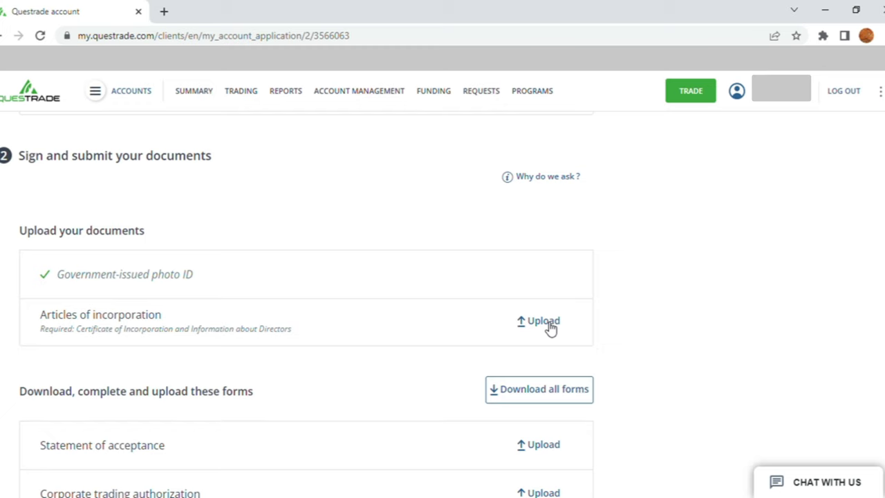
{"action": "scroll", "coordinate": [304, 304], "scroll_direction": "down", "scroll_amount": 4}
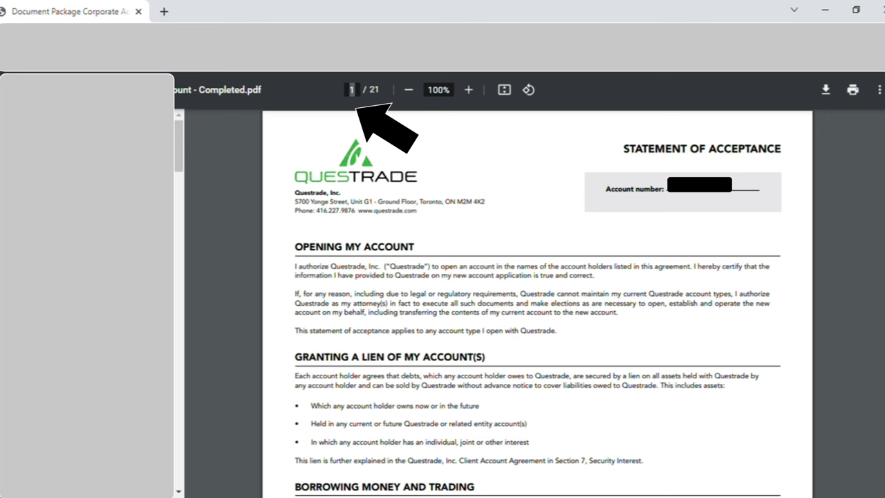
Step: Move past the Summary of Account to page 4, the Corporate Trading Authorization
{"action": "scroll", "coordinate": [312, 237], "scroll_direction": "down", "scroll_amount": 10}
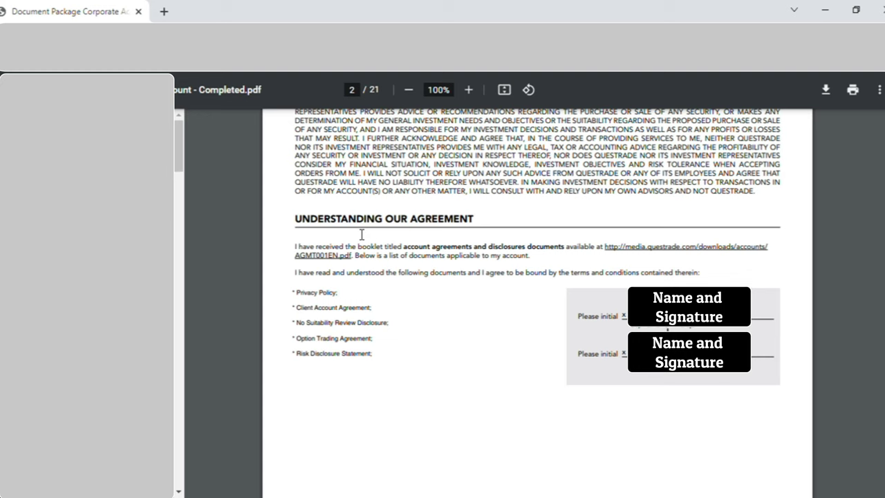
{"action": "scroll", "coordinate": [362, 234], "scroll_direction": "down", "scroll_amount": 5}
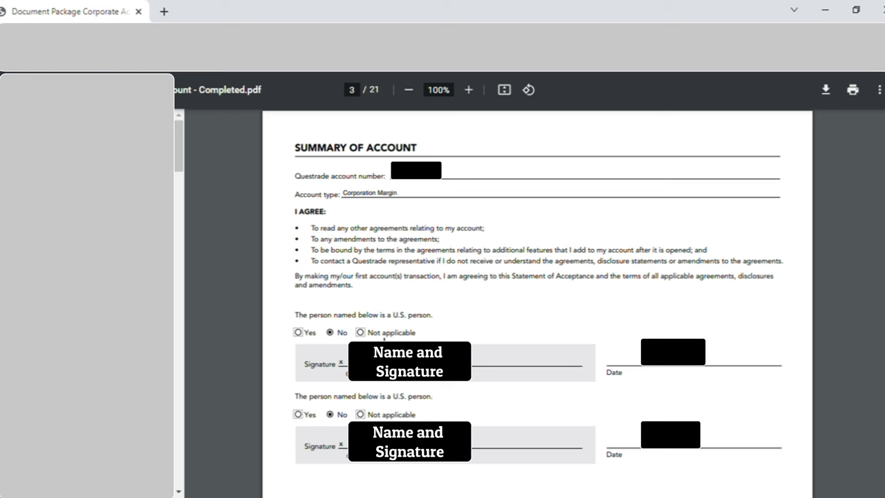
{"action": "key", "text": "Right"}
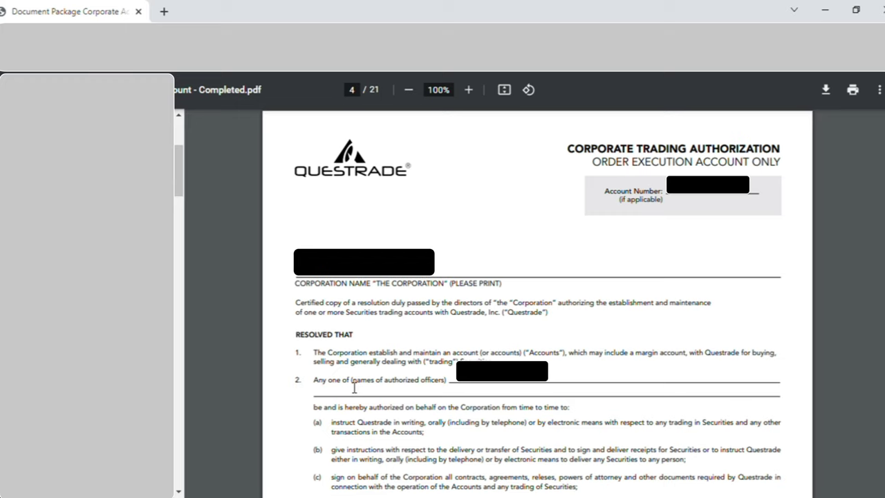
Step: Scroll past the Corporate Authorized Trader page to page 6's officers, directors and beneficial owners list
{"action": "scroll", "coordinate": [512, 303], "scroll_direction": "down", "scroll_amount": 10}
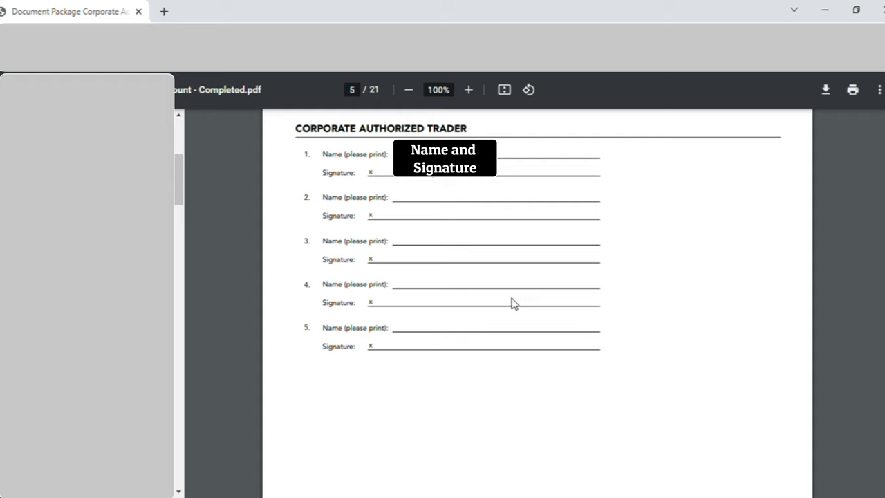
{"action": "scroll", "coordinate": [512, 302], "scroll_direction": "down", "scroll_amount": 10}
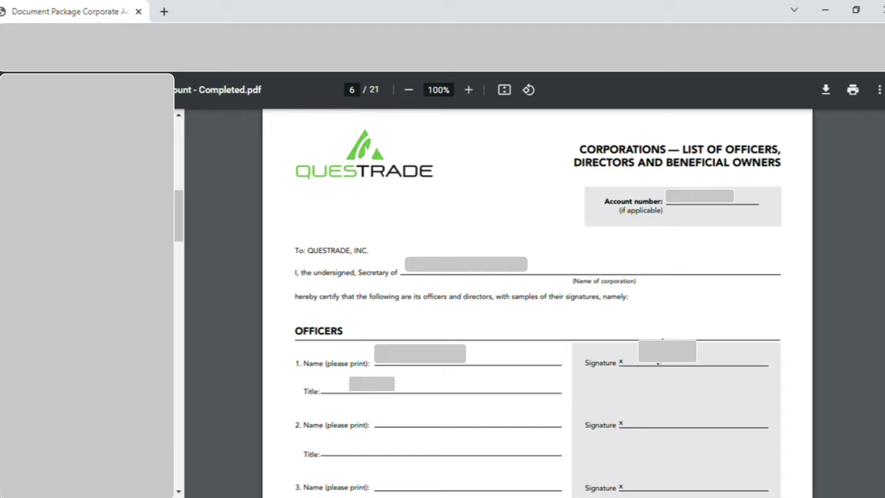
Step: Scroll past the Directors section to page 7's Beneficial Owners verification, first owner at 100%
{"action": "scroll", "coordinate": [536, 305], "scroll_direction": "down", "scroll_amount": 5}
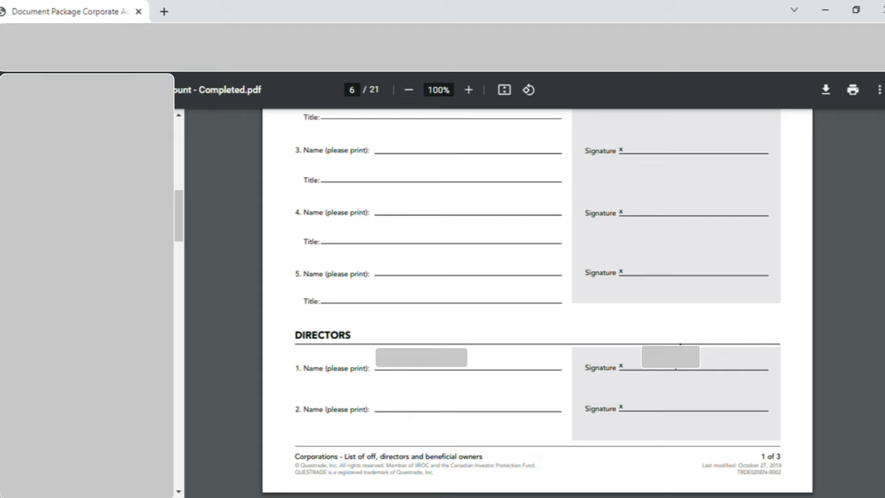
{"action": "scroll", "coordinate": [537, 305], "scroll_direction": "down", "scroll_amount": 5}
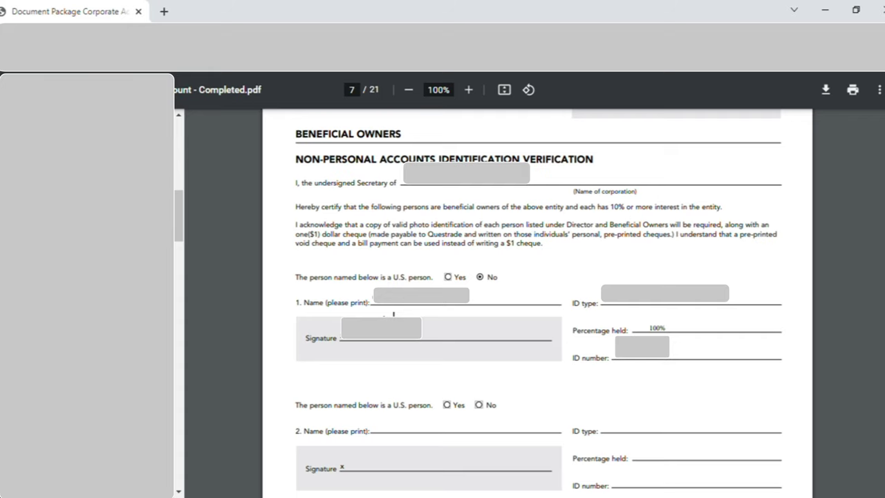
Step: Scroll past the end of page 8 to the Corporate Certificate on page 9
{"action": "scroll", "coordinate": [394, 314], "scroll_direction": "down", "scroll_amount": 10}
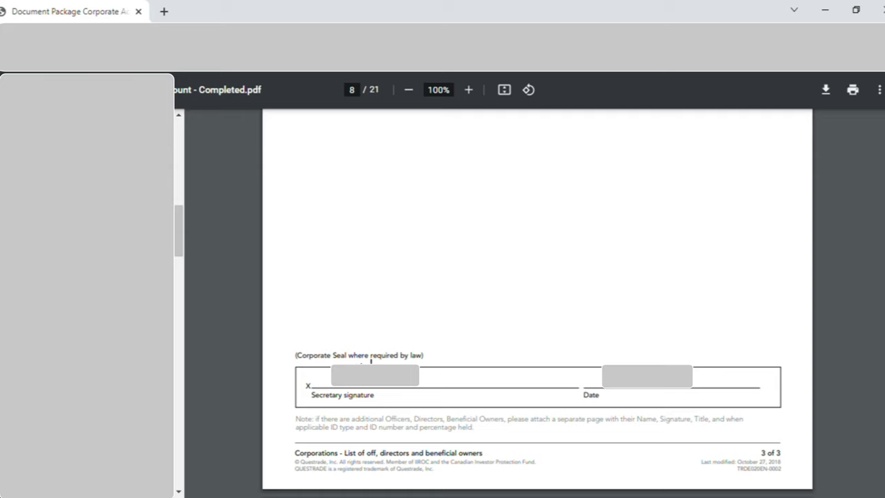
{"action": "scroll", "coordinate": [371, 360], "scroll_direction": "down", "scroll_amount": 5}
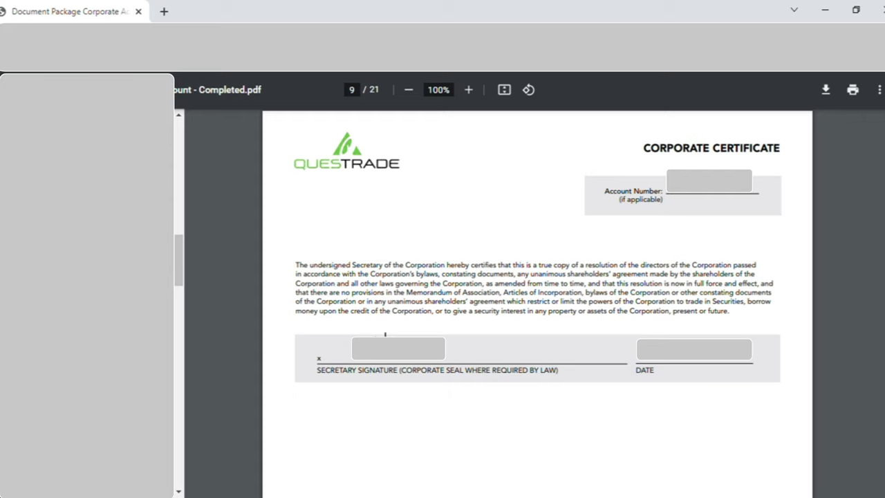
Step: Scroll to page 10's Shareholder Registry showing one 100% Common A shareholder
{"action": "scroll", "coordinate": [385, 334], "scroll_direction": "down", "scroll_amount": 10}
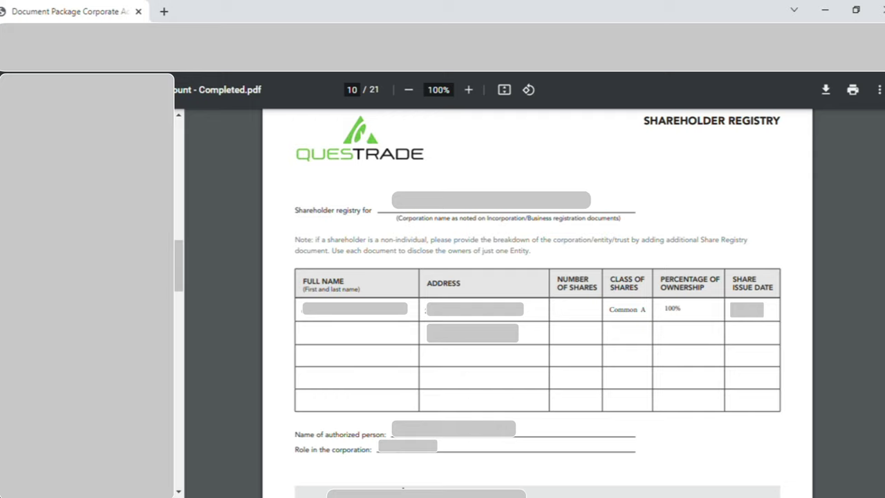
Step: Scroll through pages 10 and 11 to the Personal Guarantee's Guaranteed Customer section on page 12
{"action": "scroll", "coordinate": [537, 297], "scroll_direction": "down", "scroll_amount": 5}
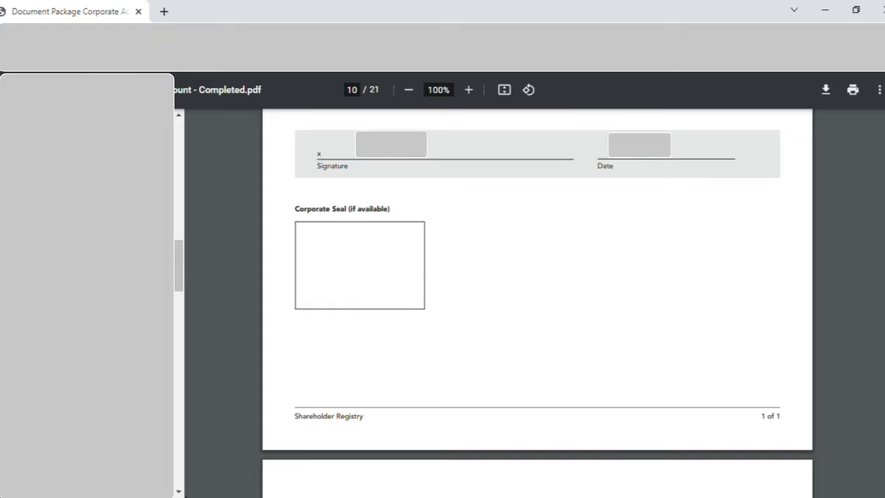
{"action": "scroll", "coordinate": [537, 304], "scroll_direction": "down", "scroll_amount": 5}
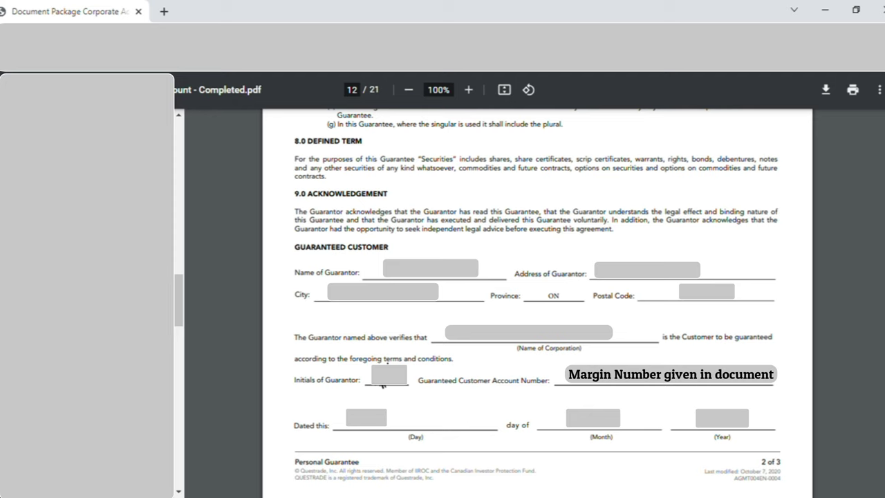
Step: Scroll ahead to page 19, the IRS Treaty Statement Entities form with Canada and Ontario
{"action": "scroll", "coordinate": [573, 138], "scroll_direction": "down", "scroll_amount": 5}
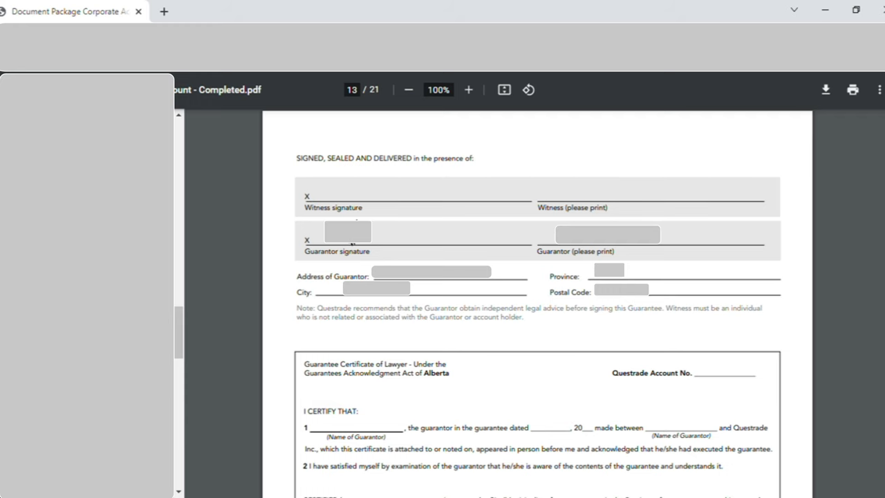
{"action": "scroll", "coordinate": [353, 243], "scroll_direction": "down", "scroll_amount": 5}
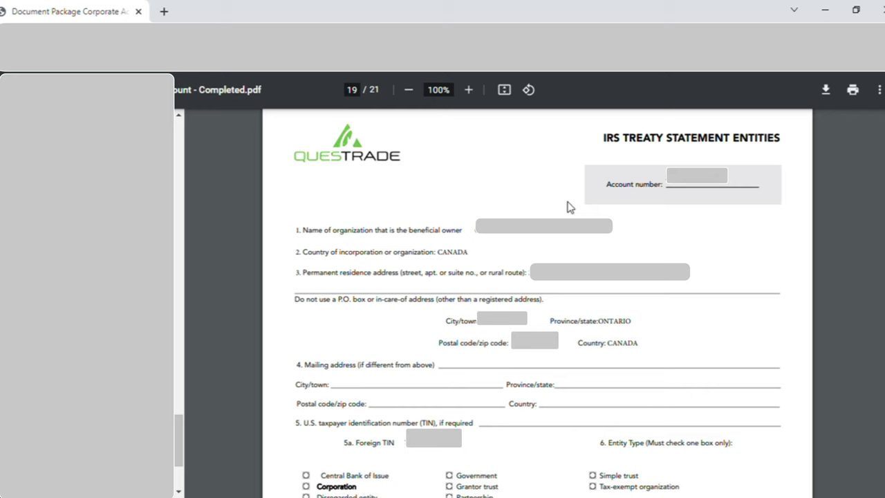
Step: Scroll to section 7's treaty benefits claim, leaving the ownership and base erosion test option unchecked
{"action": "scroll", "coordinate": [566, 207], "scroll_direction": "down", "scroll_amount": 5}
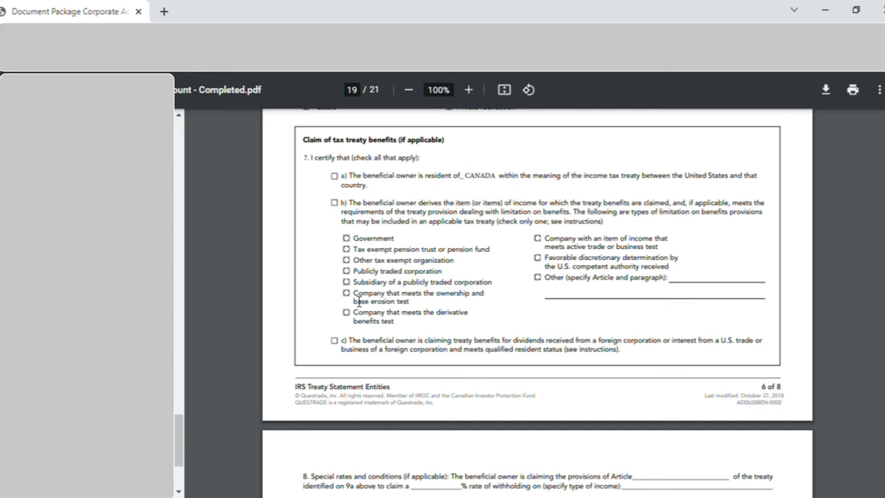
{"action": "left_click_drag", "start_coordinate": [353, 293], "coordinate": [417, 308]}
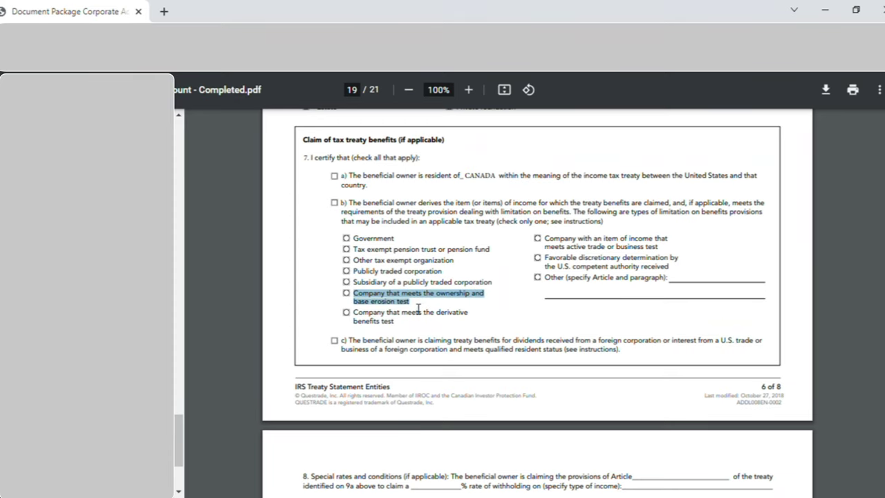
{"action": "left_click", "coordinate": [418, 308]}
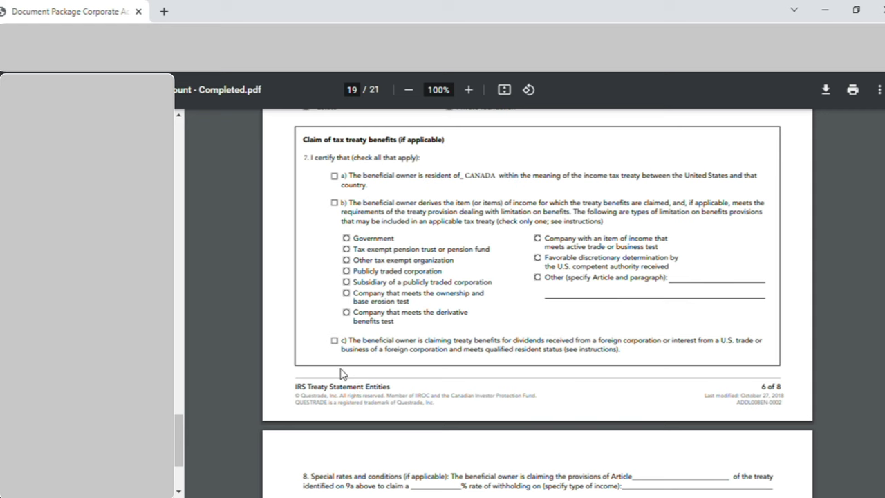
Step: Scroll past page 20's entity status sections to the final page 21 signature block
{"action": "scroll", "coordinate": [340, 374], "scroll_direction": "down", "scroll_amount": 4}
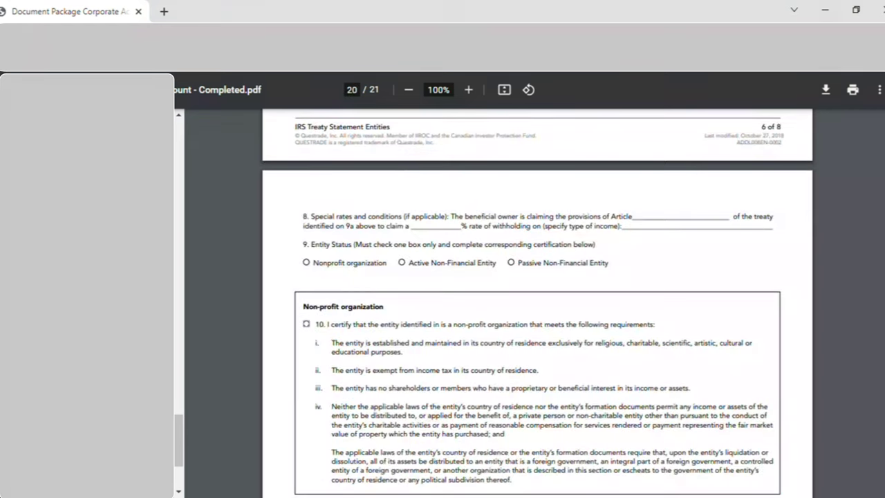
{"action": "scroll", "coordinate": [449, 217], "scroll_direction": "down", "scroll_amount": 1}
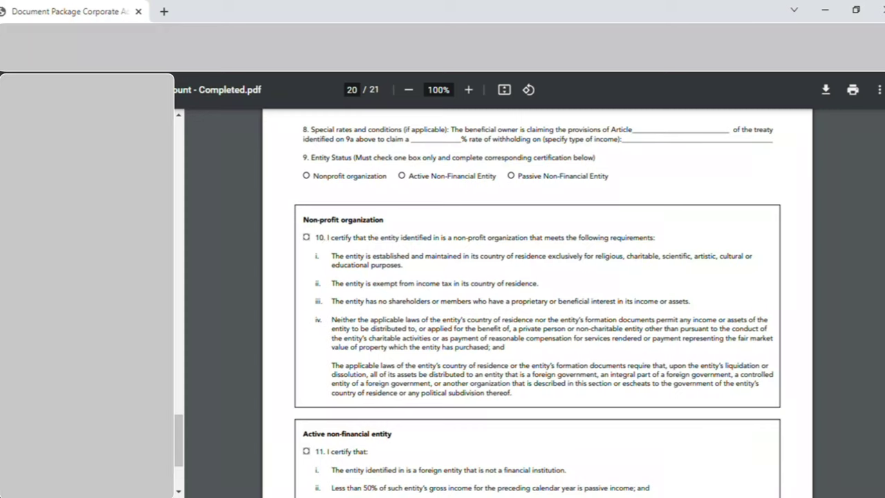
{"action": "scroll", "coordinate": [538, 304], "scroll_direction": "down", "scroll_amount": 3}
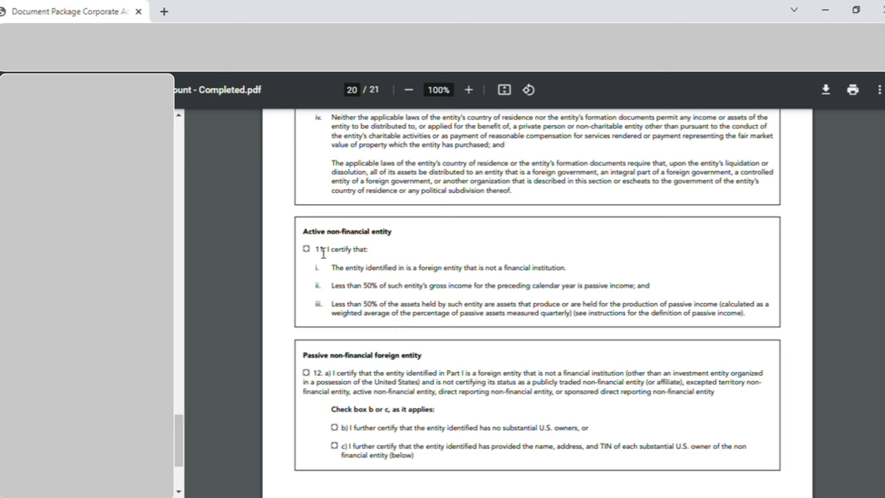
{"action": "scroll", "coordinate": [296, 233], "scroll_direction": "down", "scroll_amount": 10}
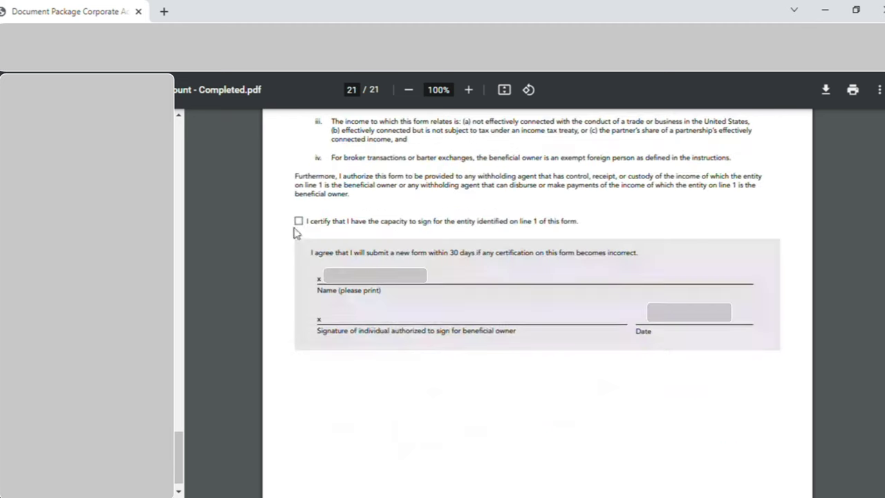